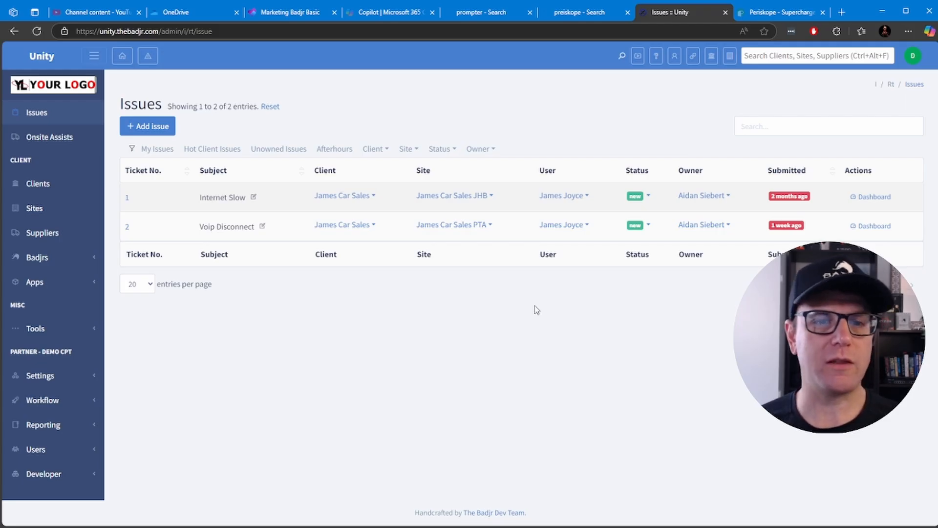
Look up a user by first name in the user search and close the search window
left_click(675, 56)
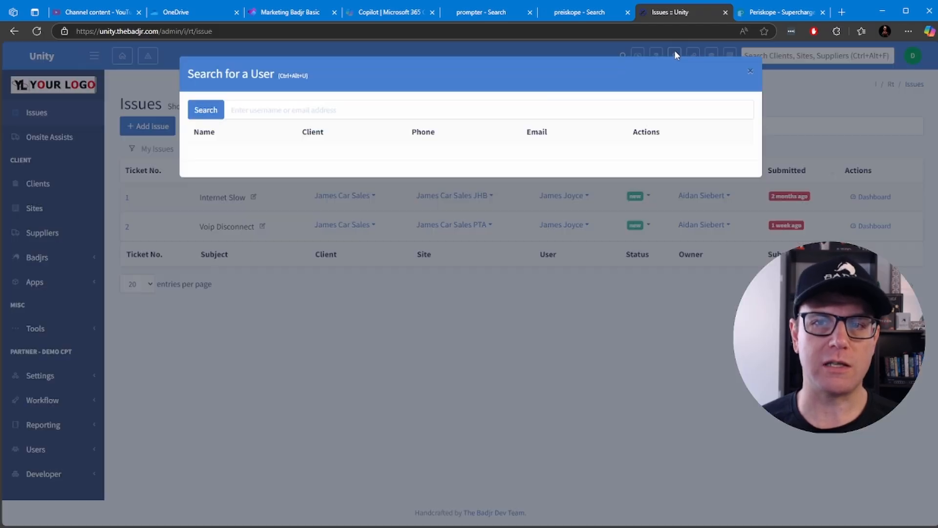
type("dan")
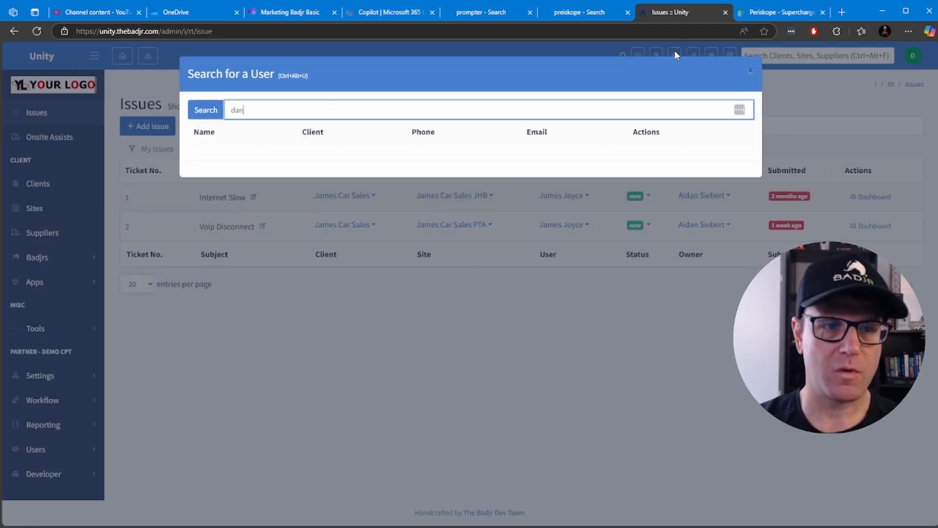
type("iel")
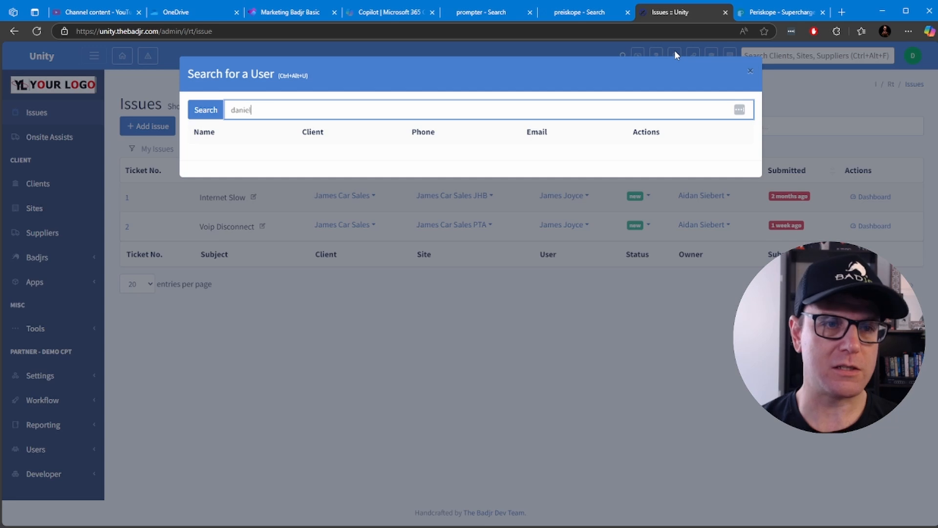
key("BackSpace")
key("BackSpace")
key("BackSpace")
key("BackSpace")
key("BackSpace")
type("james")
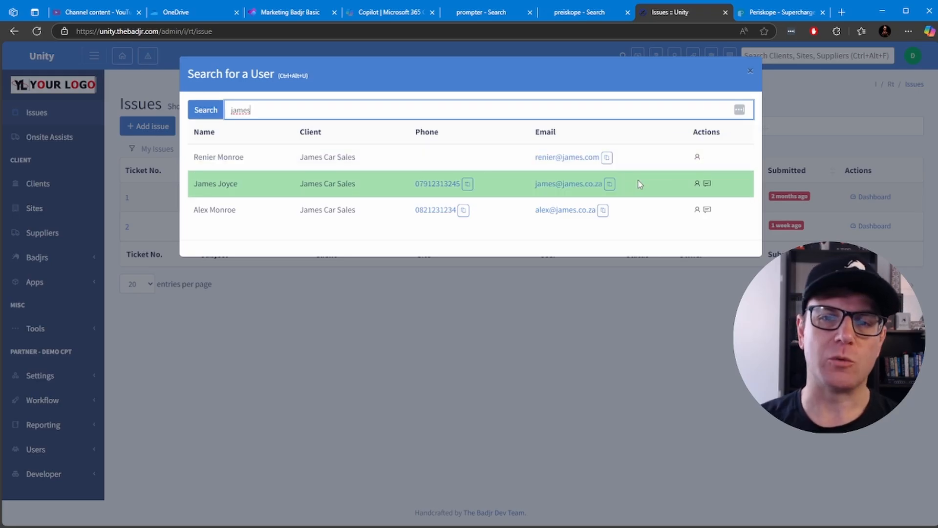
left_click(750, 71)
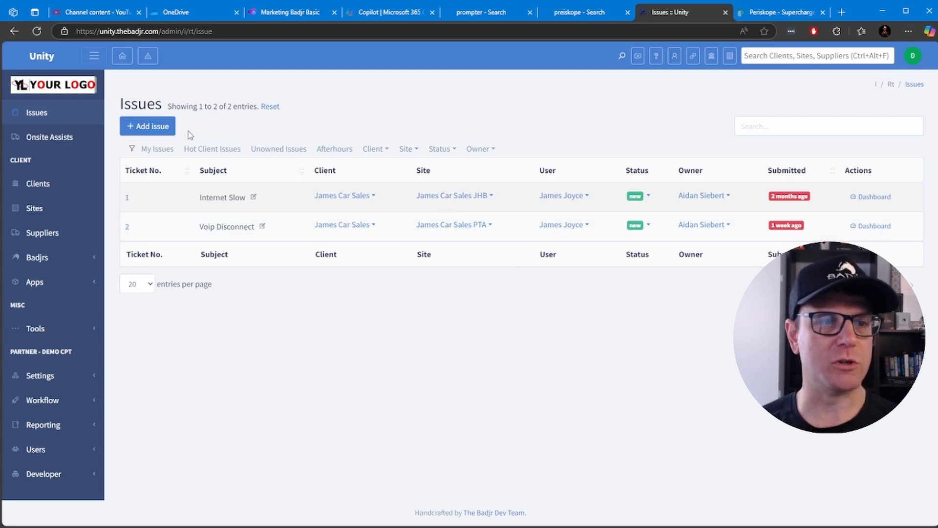
Start a new issue and set Reported By to the existing James Car Sales contact linked to the JHB site
left_click(155, 127)
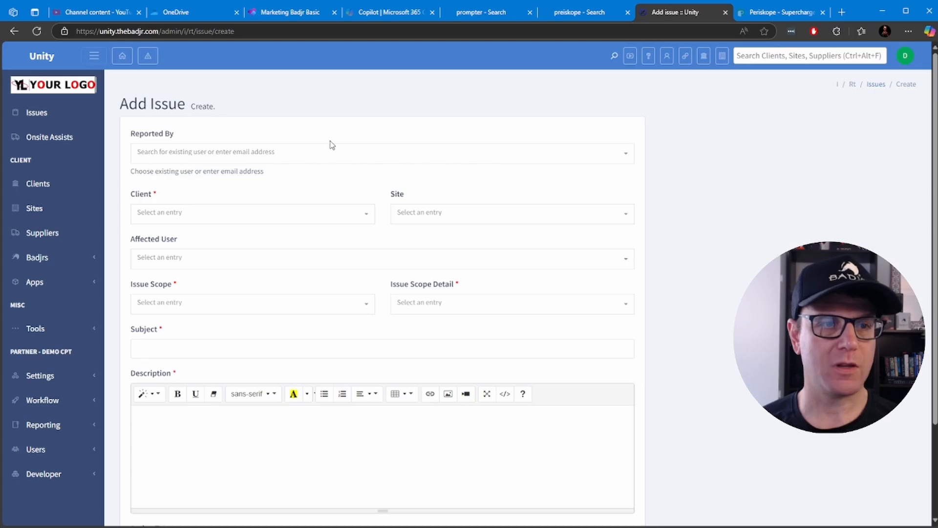
left_click(246, 153)
left_click(242, 157)
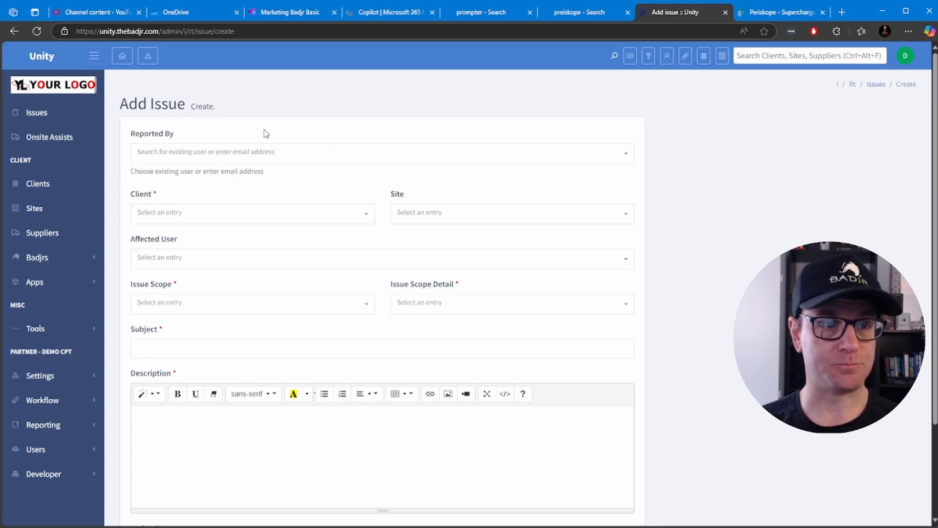
left_click(218, 151)
left_click(220, 153)
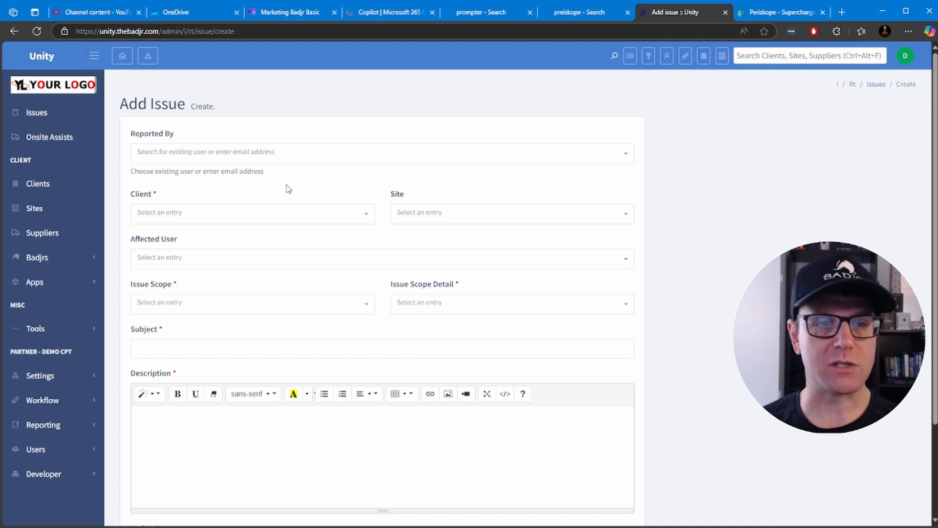
left_click(253, 161)
type("j")
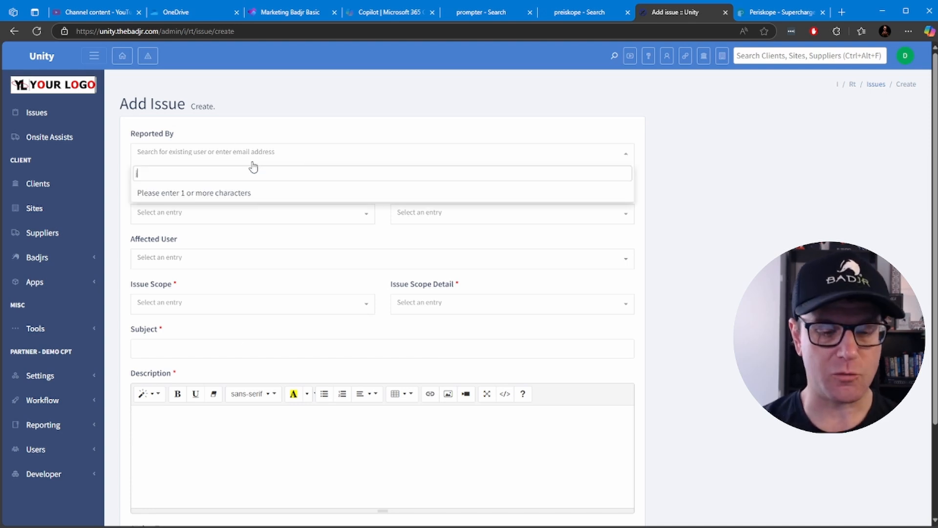
type("ames")
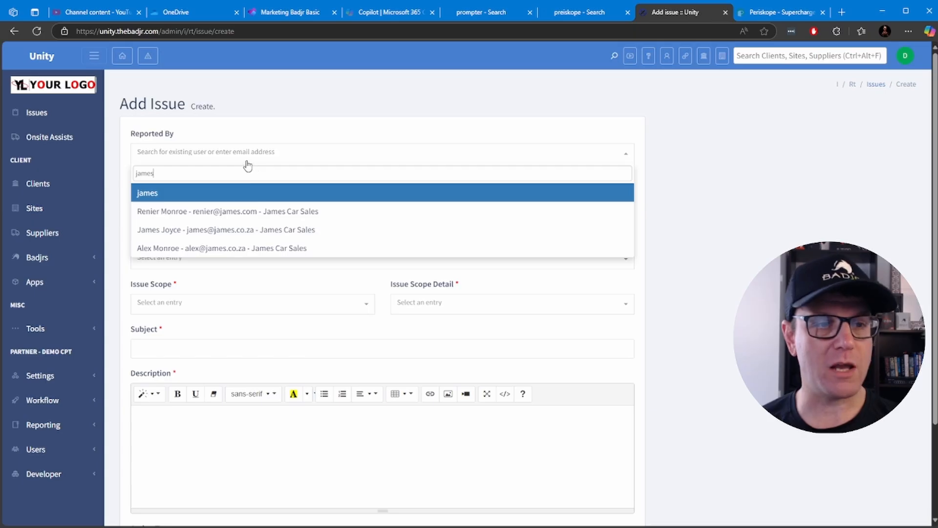
left_click(221, 235)
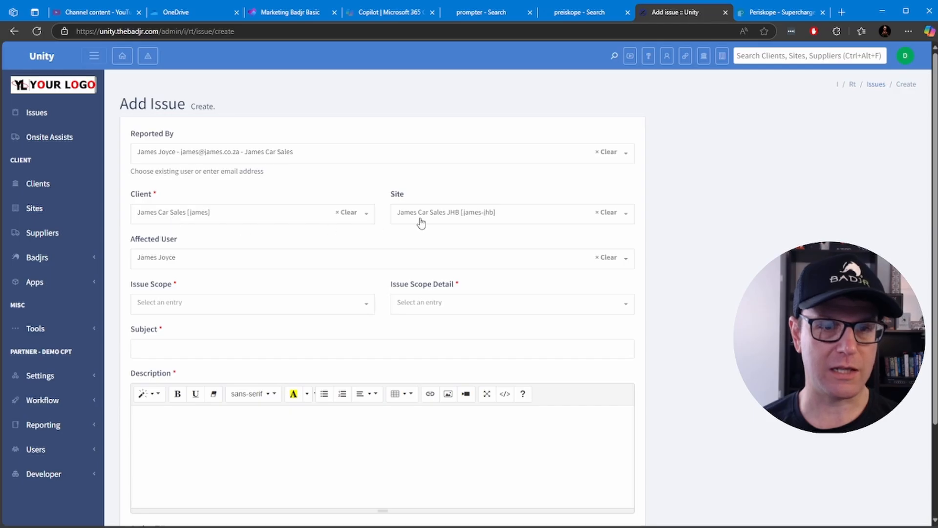
left_click(239, 215)
left_click(251, 215)
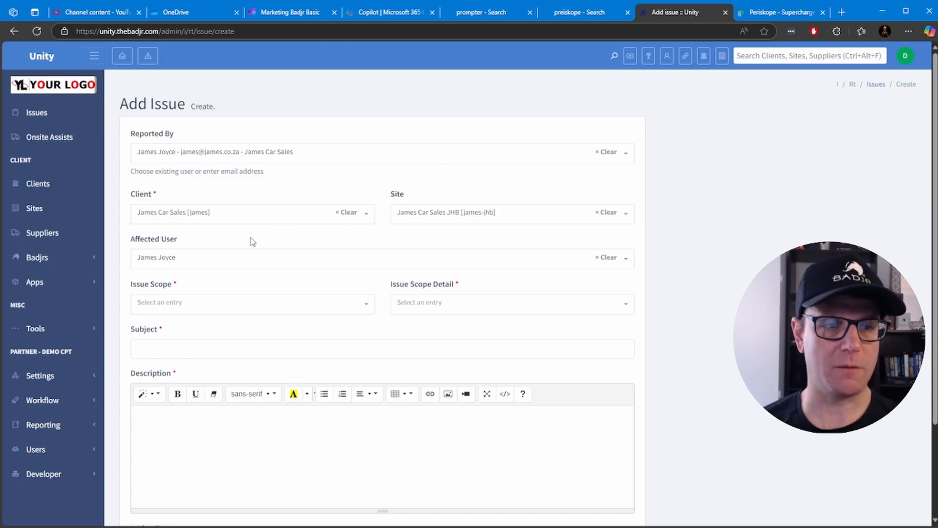
Set the issue scope to Network and the issue scope detail to Network Connectivity
left_click(238, 309)
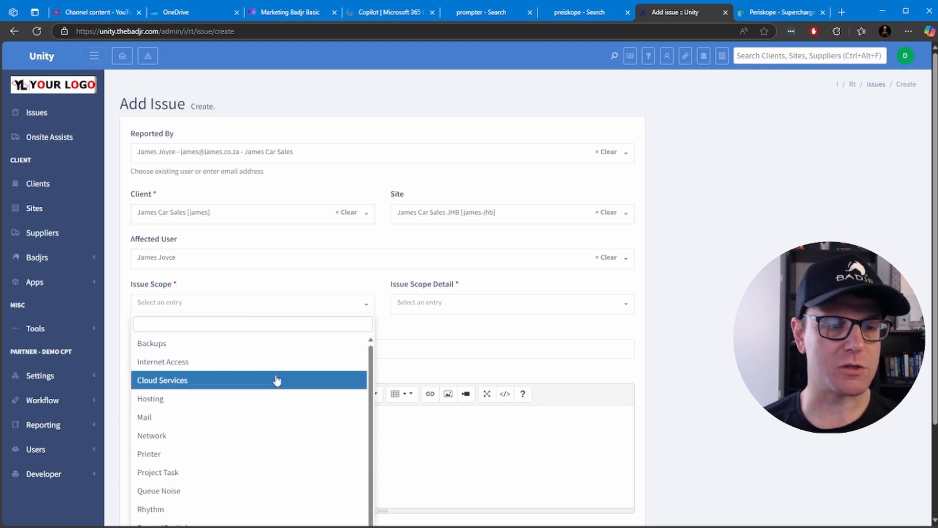
scroll(479, 350, "down", 2)
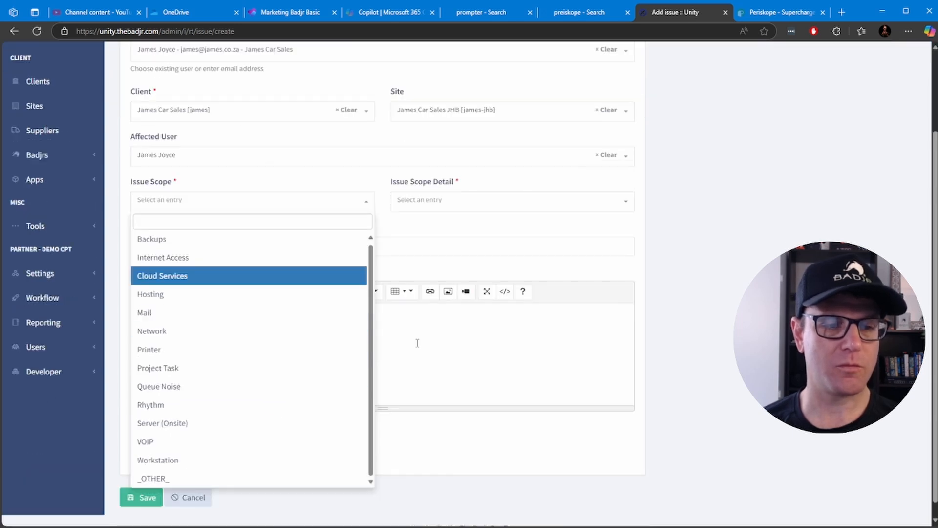
left_click(172, 332)
left_click(434, 206)
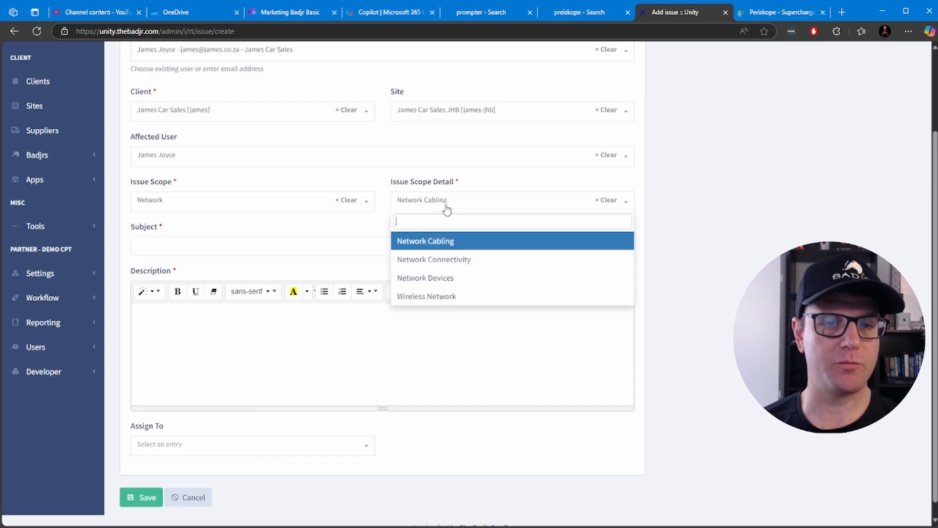
left_click(434, 259)
Enter "Cannot connect to the Internet" as the issue's subject and copy the same text into its description
left_click(299, 248)
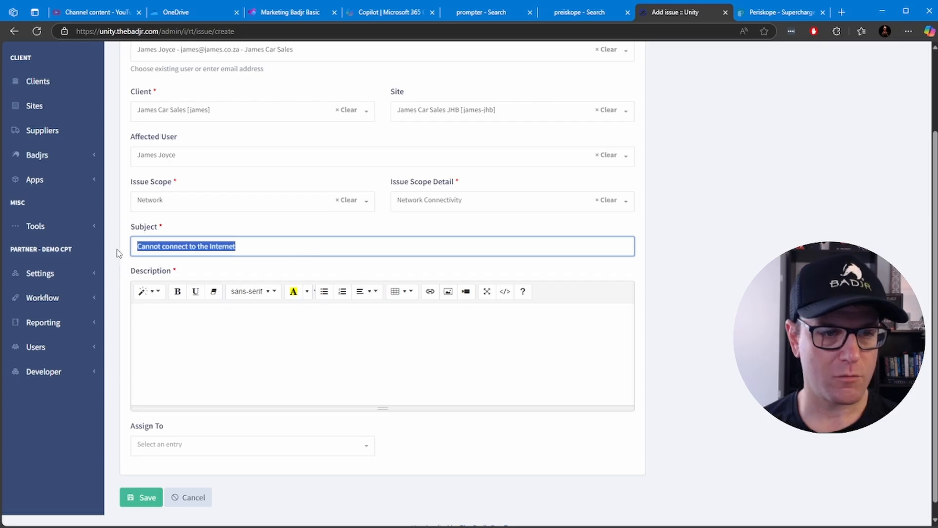
key("ctrl+c")
left_click(235, 330)
key("ctrl+v")
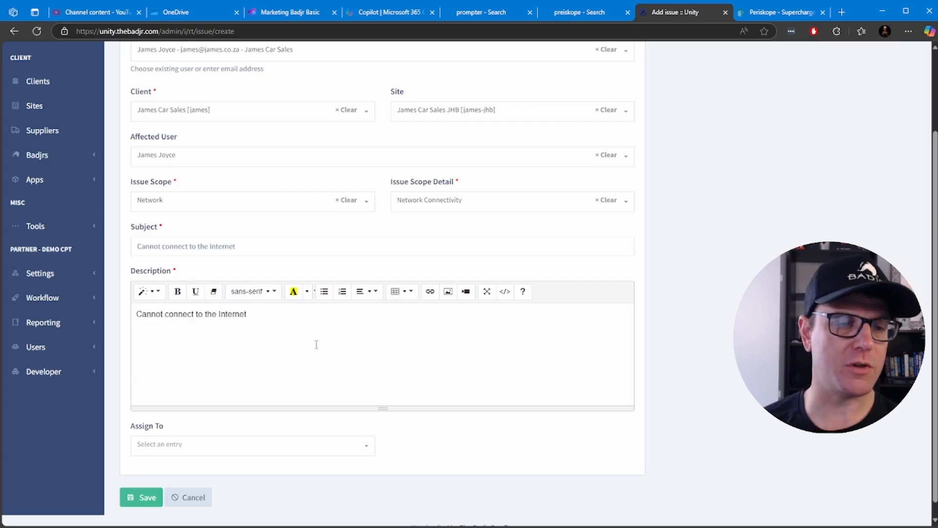
Review the available assignees, leave the issue unassigned and save it
scroll(351, 339, "down", 1)
left_click(210, 440)
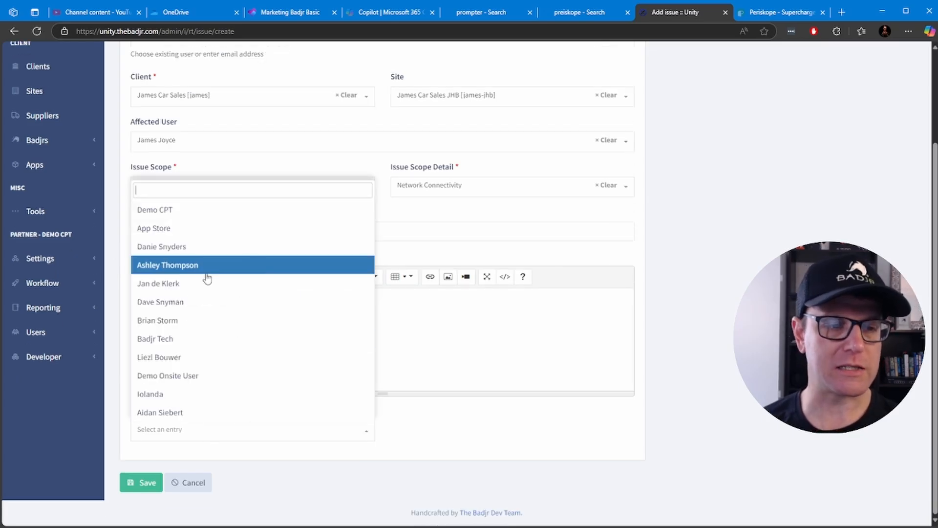
left_click(427, 360)
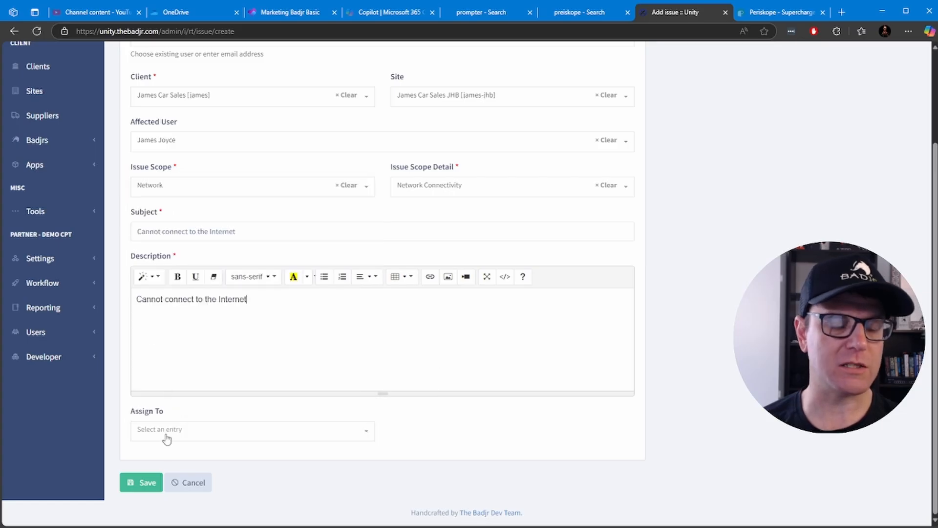
left_click(149, 483)
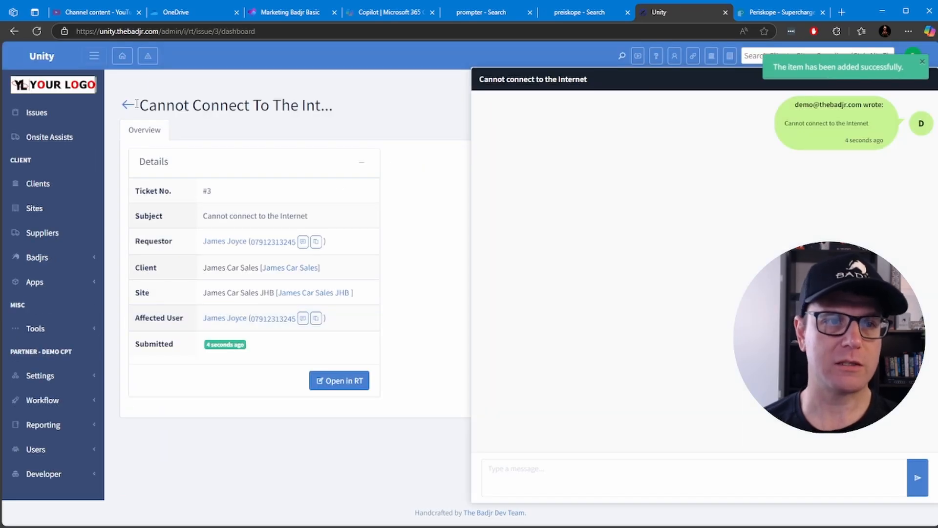
Return to the issues list and view the owner choices for the "Cannot connect to the Internet" ticket
left_click(37, 112)
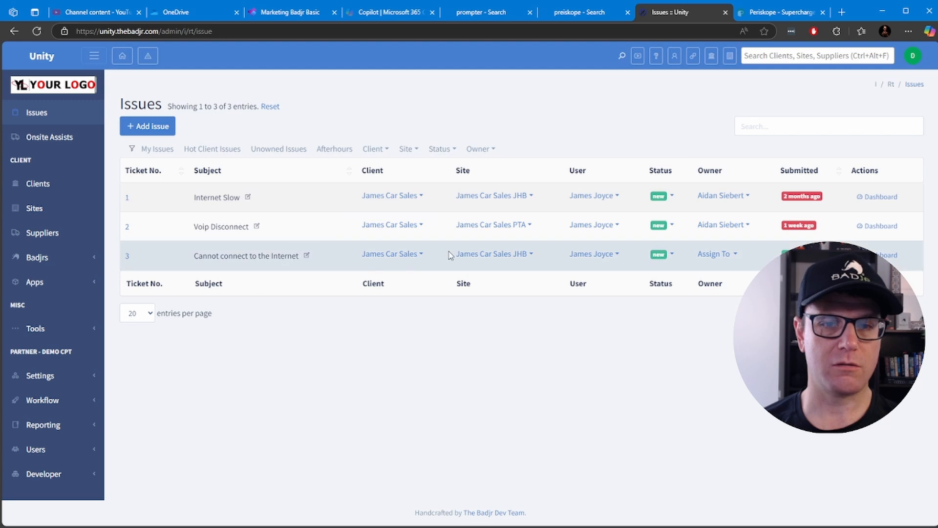
left_click(738, 255)
left_click(623, 320)
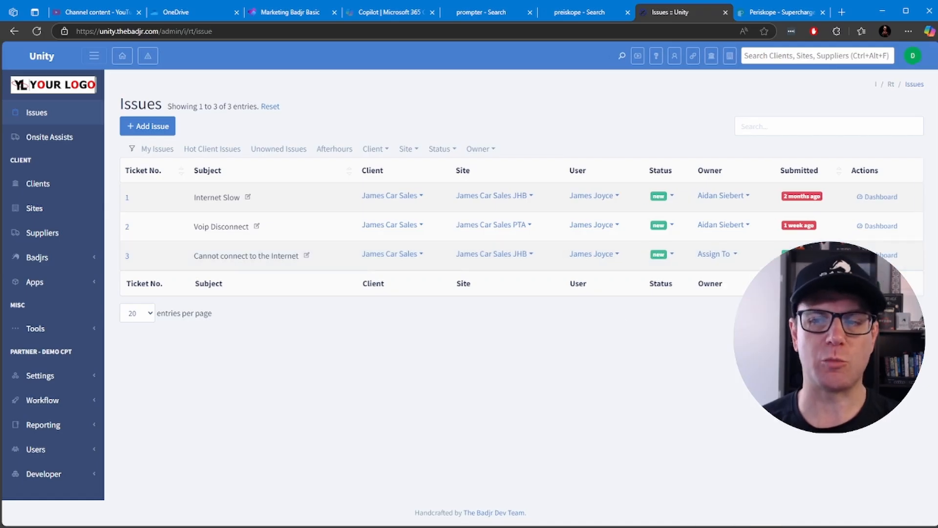
Open the dashboard of the "Cannot connect to the Internet" ticket and send a short "Hi" greeting with the requestor's first name
left_click(877, 255)
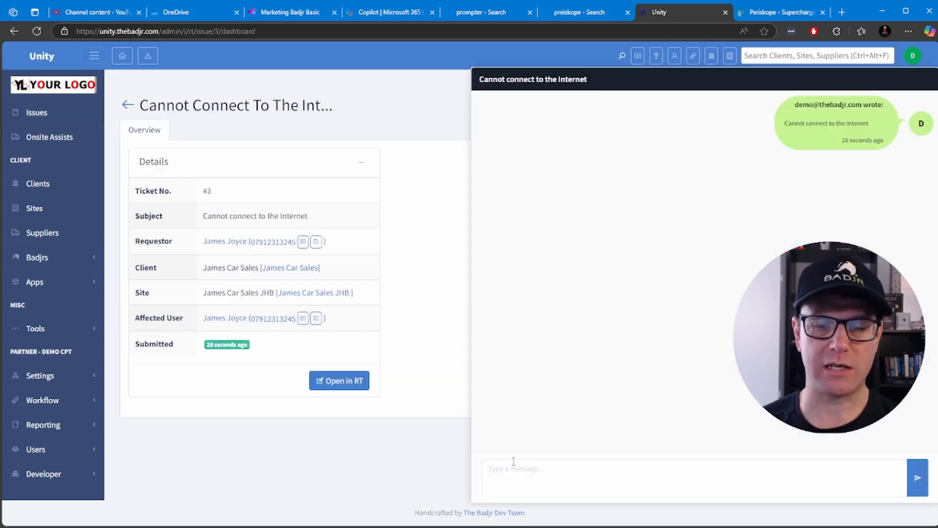
left_click(540, 486)
type("Hi James")
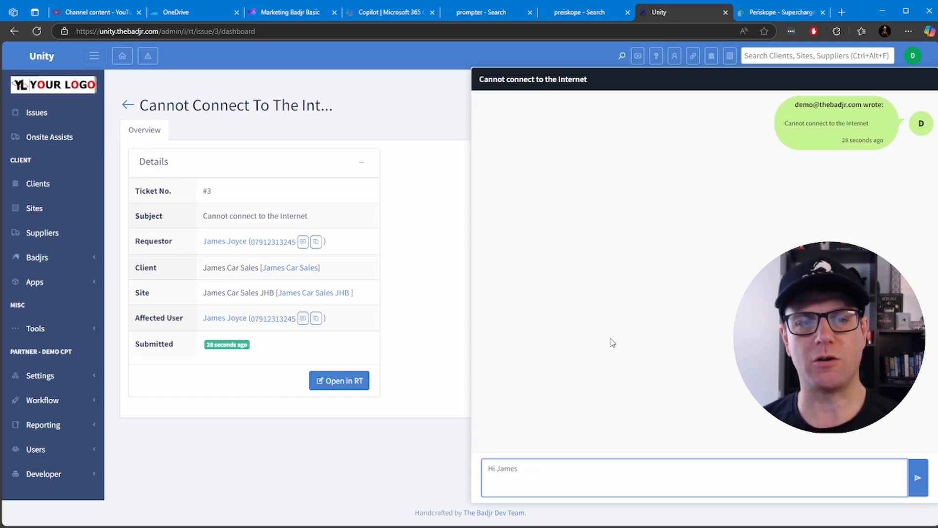
left_click(922, 480)
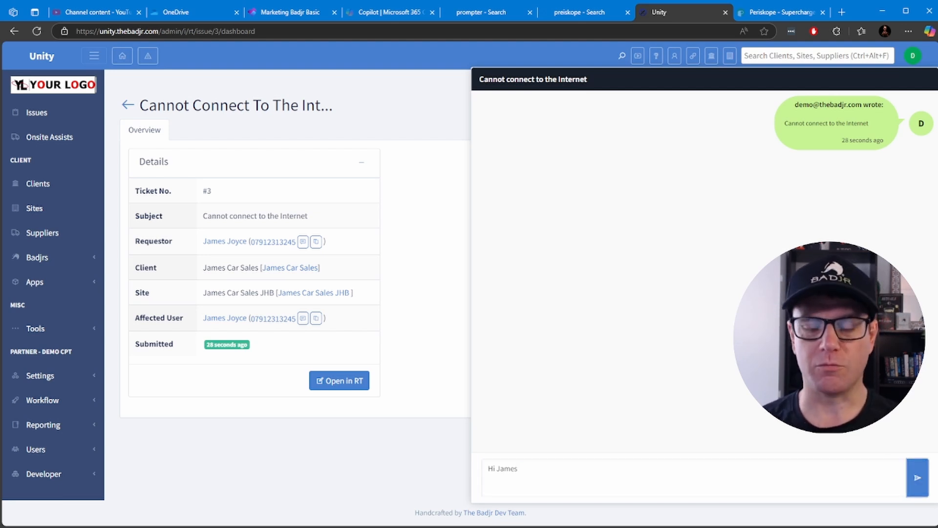